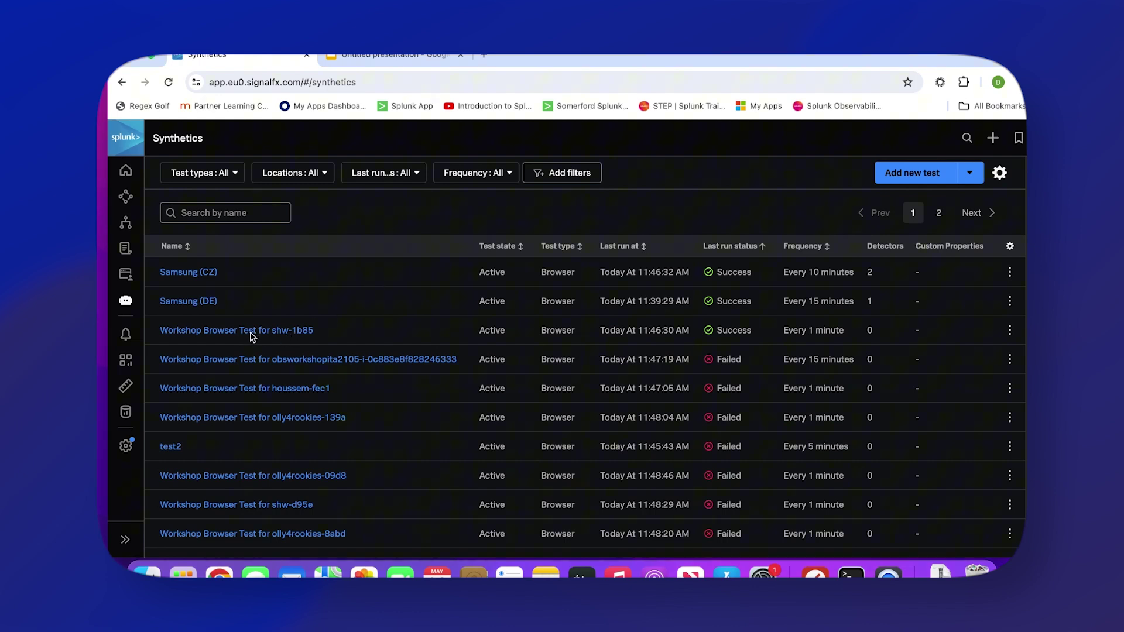
Open the Workshop Browser Test for shw-1b85 and review its Performance KPIs chart
left_click(209, 331)
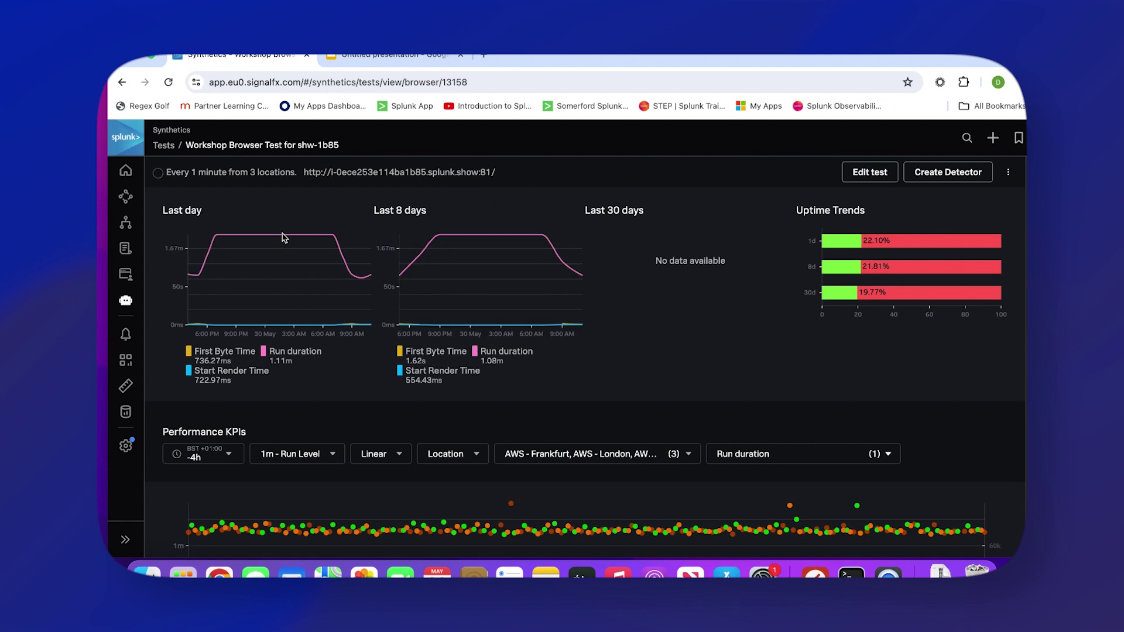
scroll(545, 356, "down", 2)
scroll(188, 372, "down", 3)
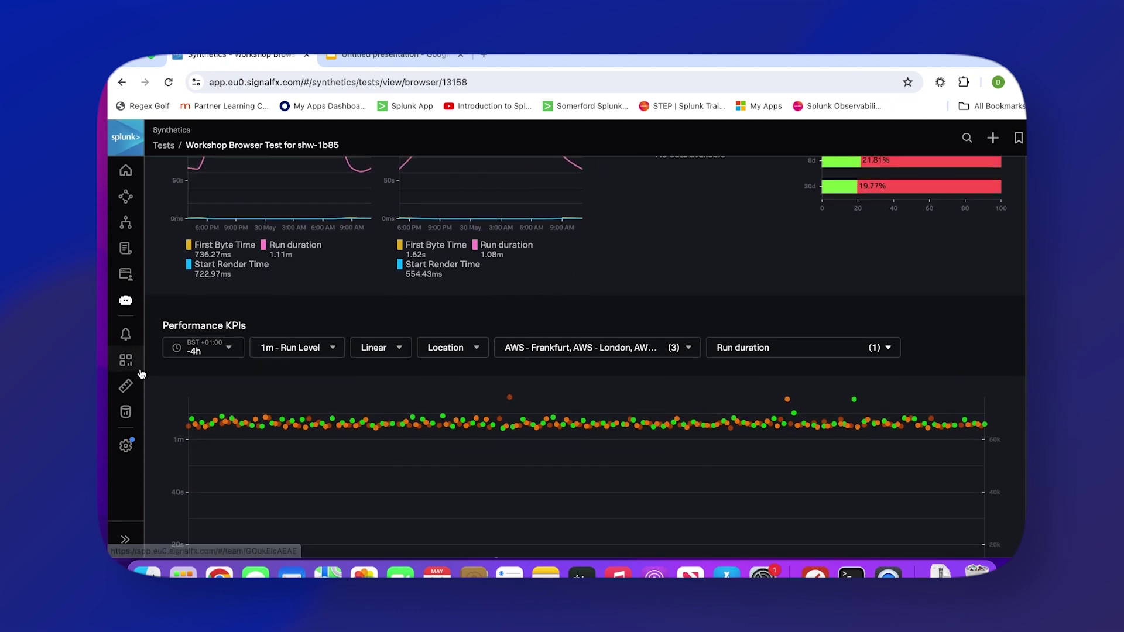
scroll(161, 329, "down", 3)
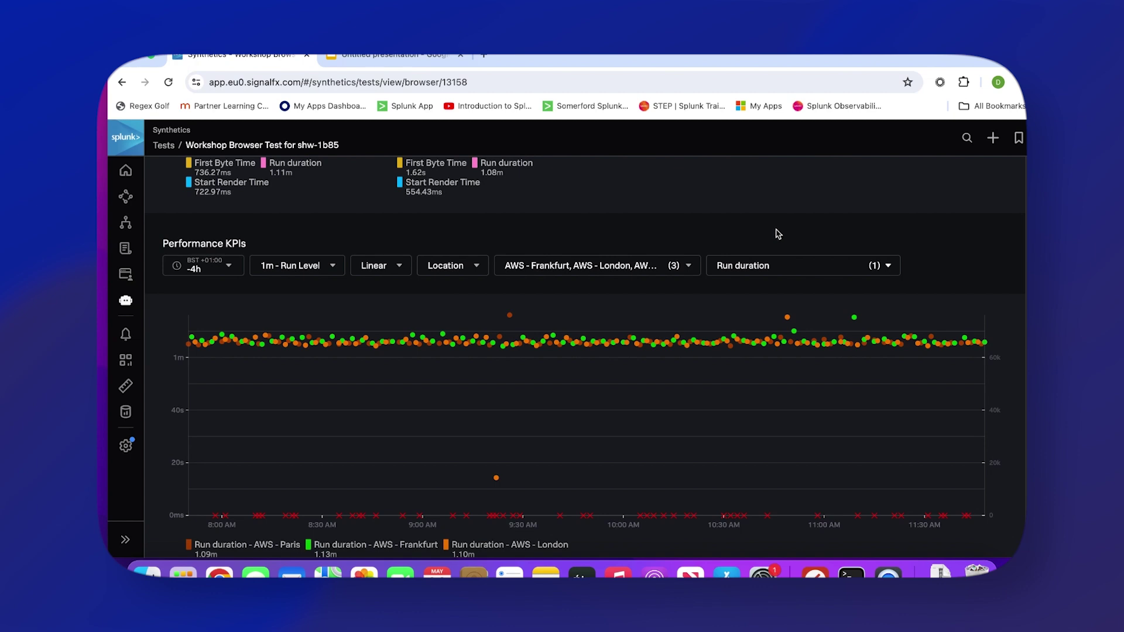
Chart only the First byte time metric in the Performance KPIs, deselecting Run duration
left_click(785, 268)
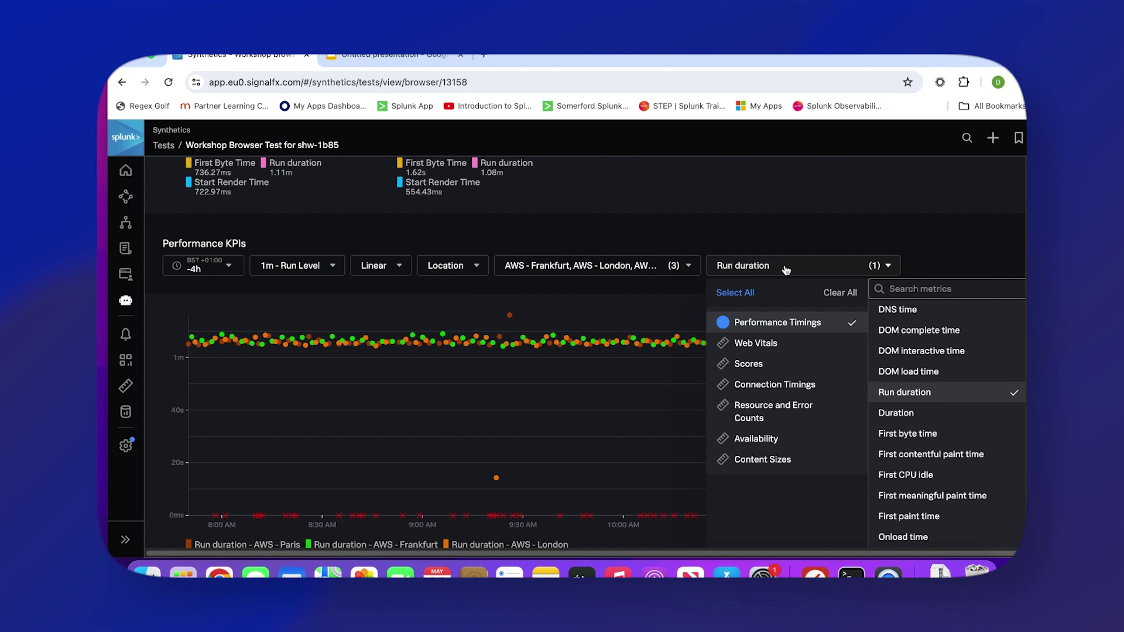
left_click(919, 440)
left_click(906, 399)
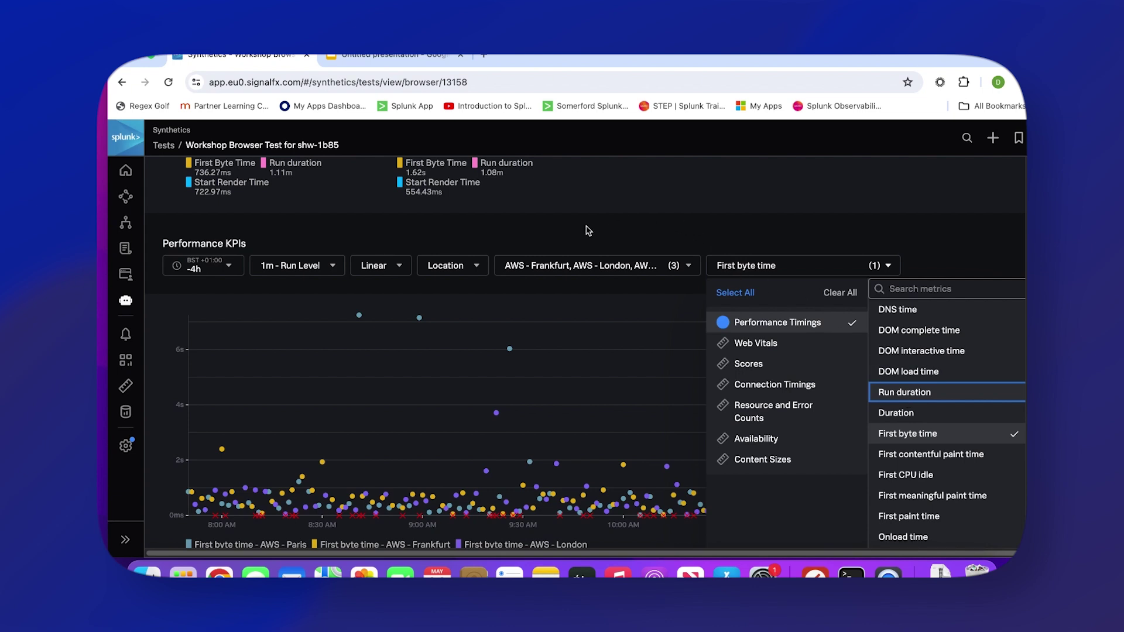
left_click(530, 232)
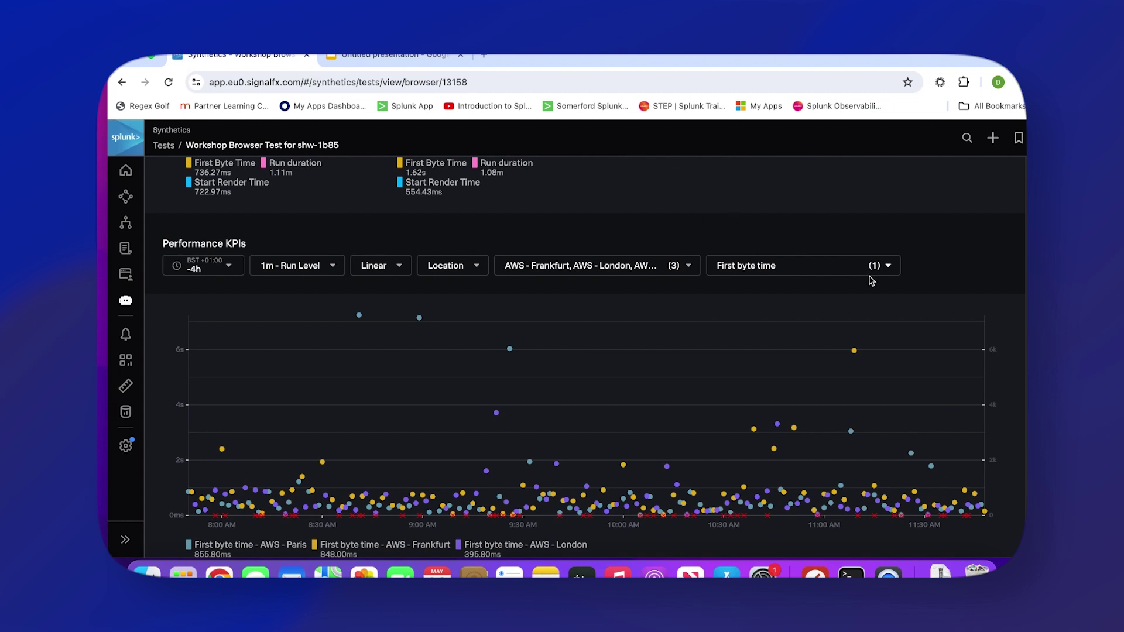
From the Frankfurt first byte time outlier shortly after 11:00 AM, open the run with the highest value
left_click(856, 349)
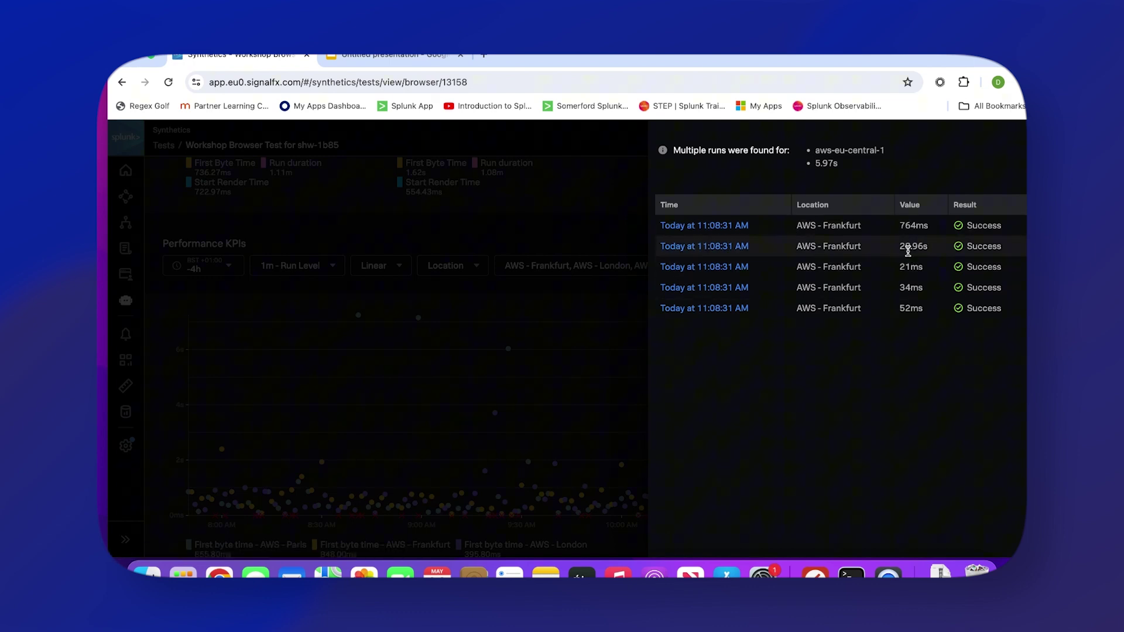
left_click(707, 248)
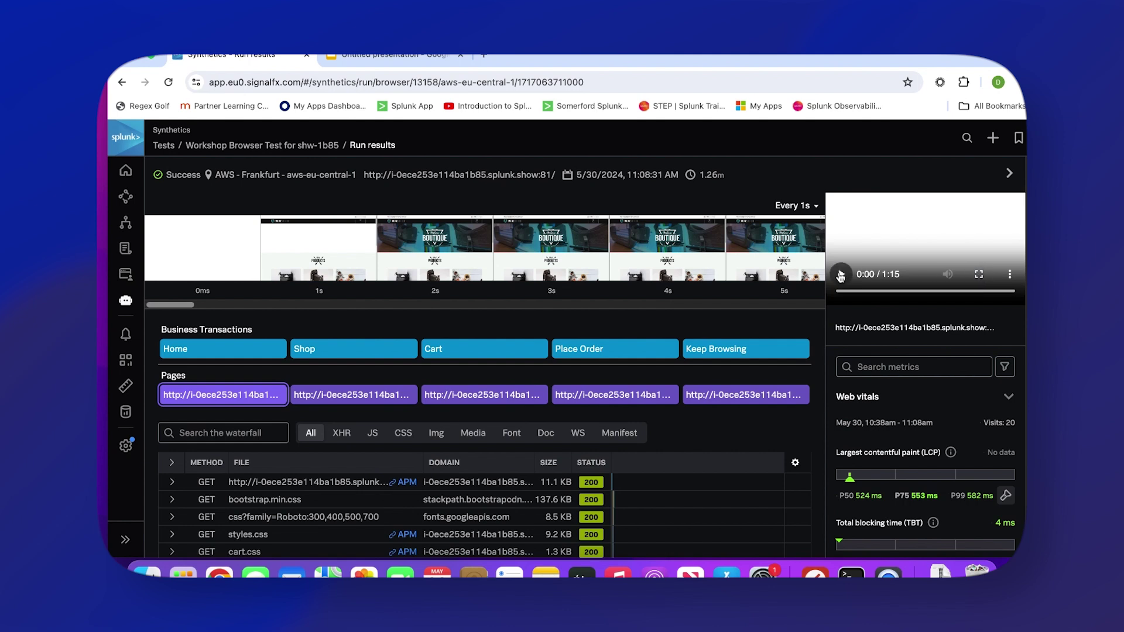
Watch the run's video recording in full screen, pause it, and advance the filmstrip to about 61–66 s
left_click(979, 276)
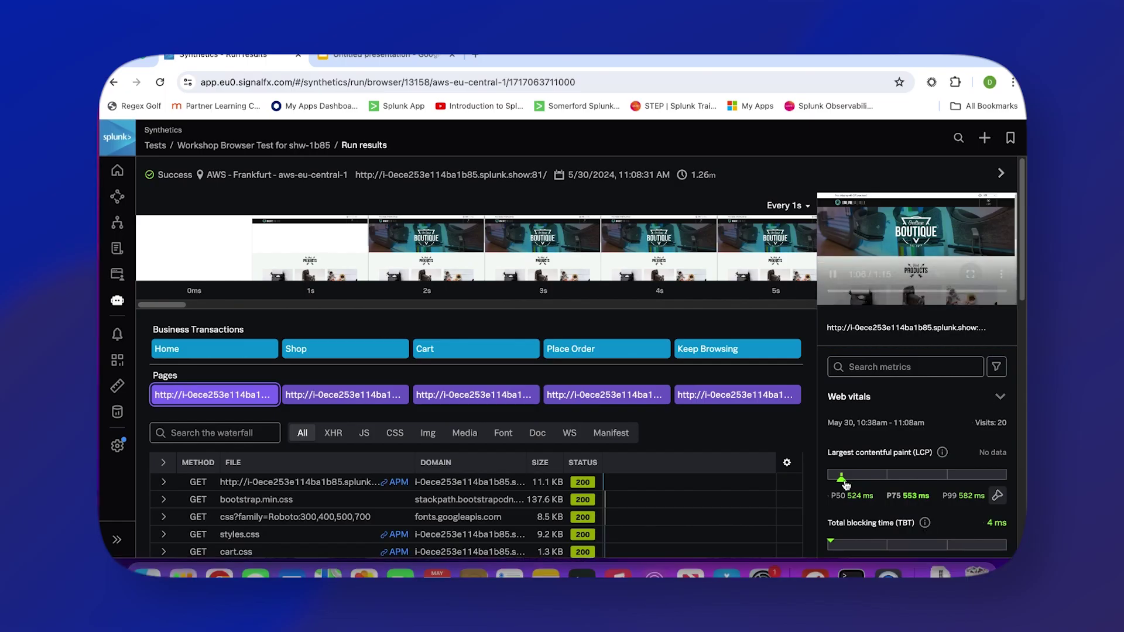
left_click(835, 276)
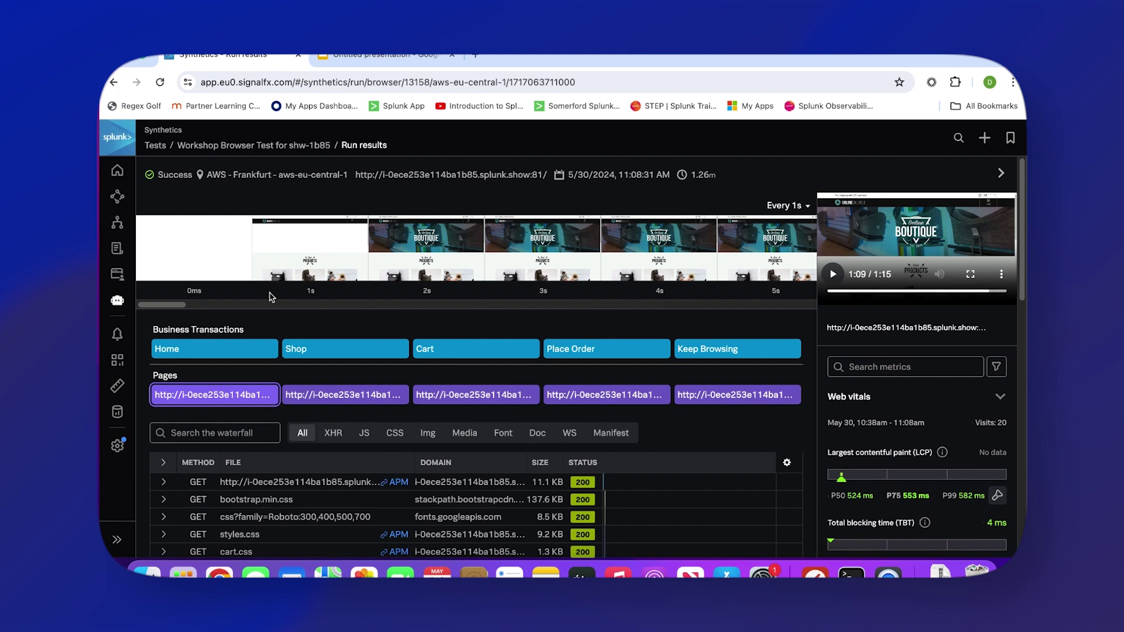
left_click_drag(182, 306, 489, 317)
left_click_drag(489, 312, 724, 313)
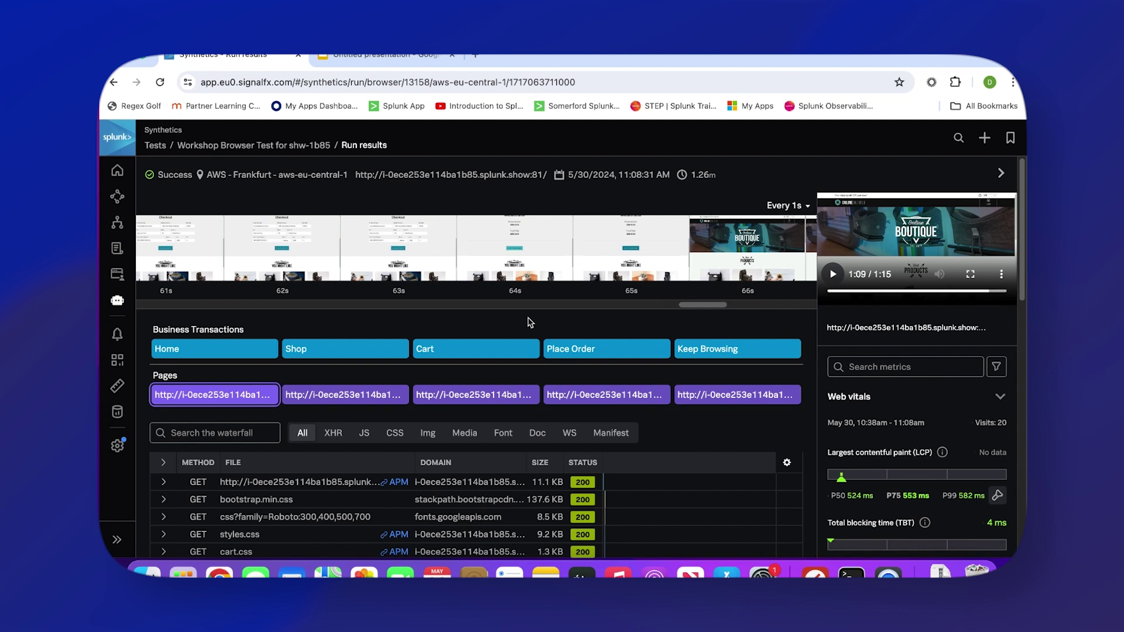
Examine the business transactions, pages and full request waterfall of the run's first page, including request timings
scroll(477, 332, "down", 5)
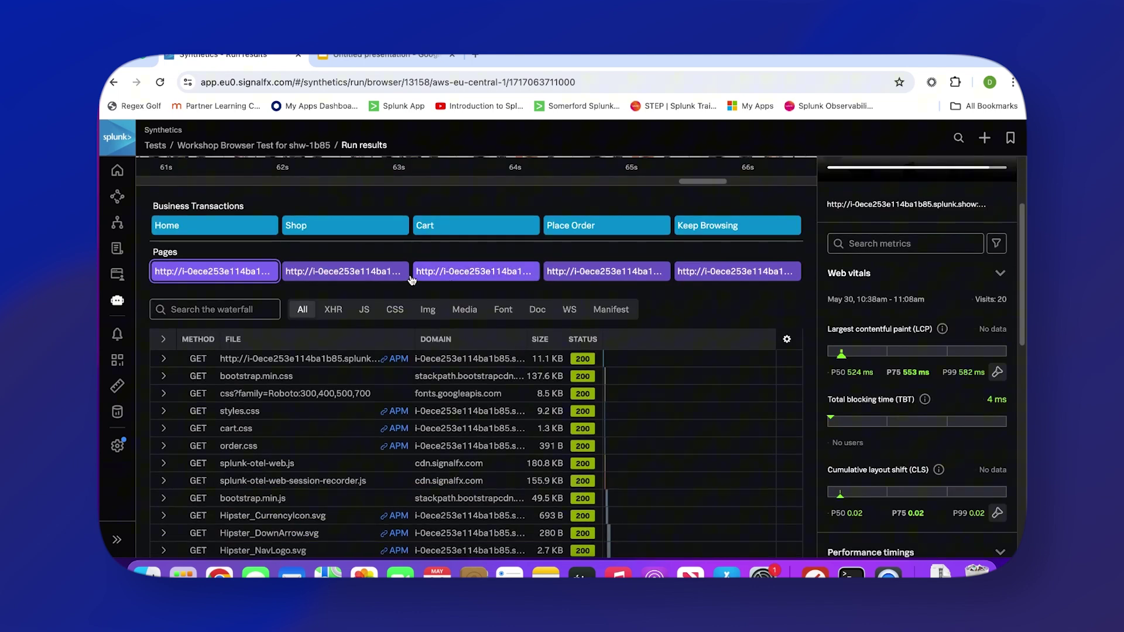
scroll(416, 207, "down", 1)
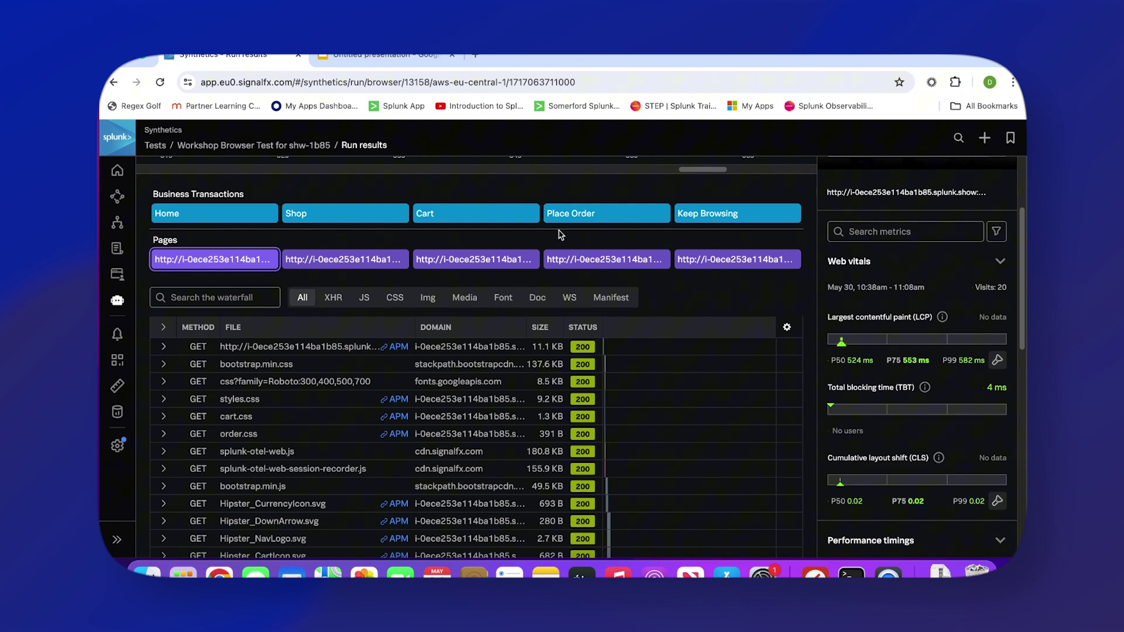
scroll(222, 234, "down", 3)
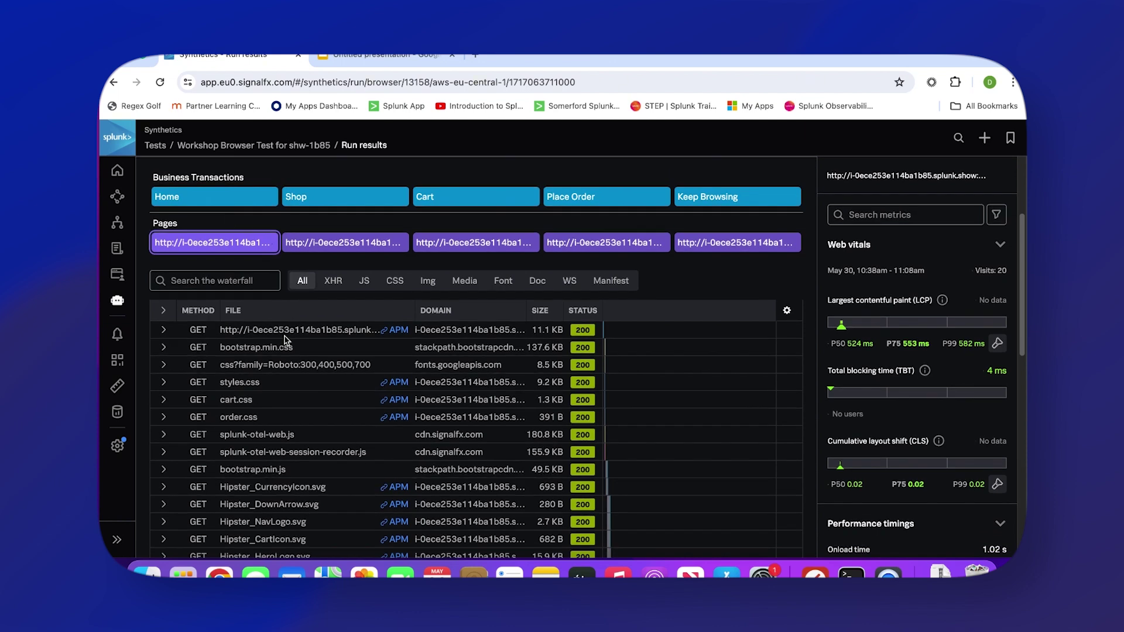
scroll(216, 182, "down", 5)
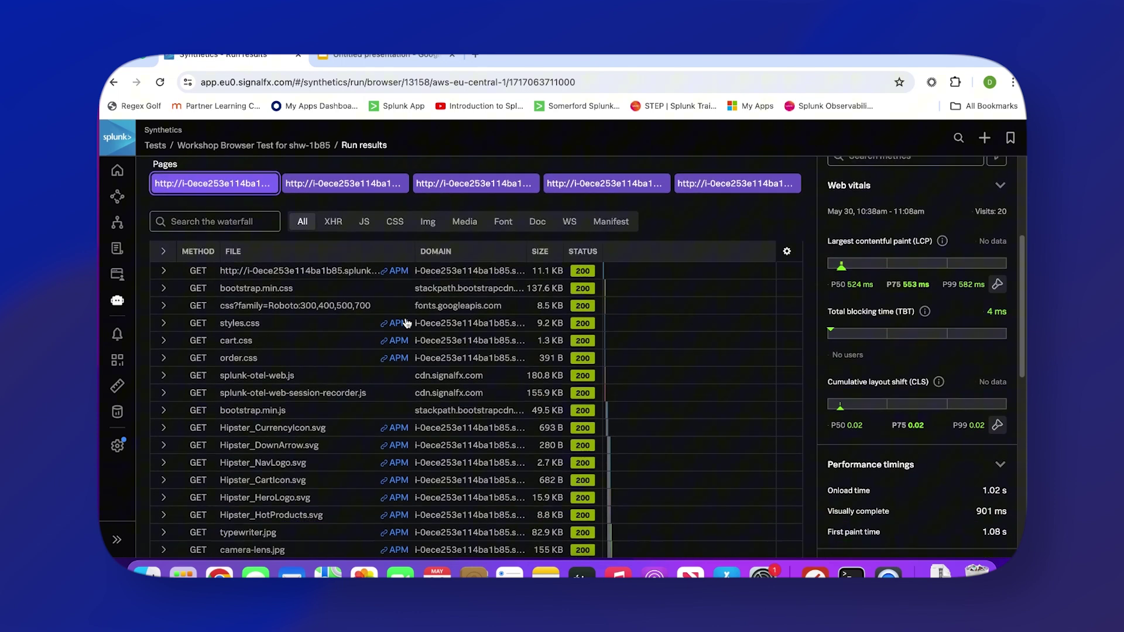
mouse_move(624, 245)
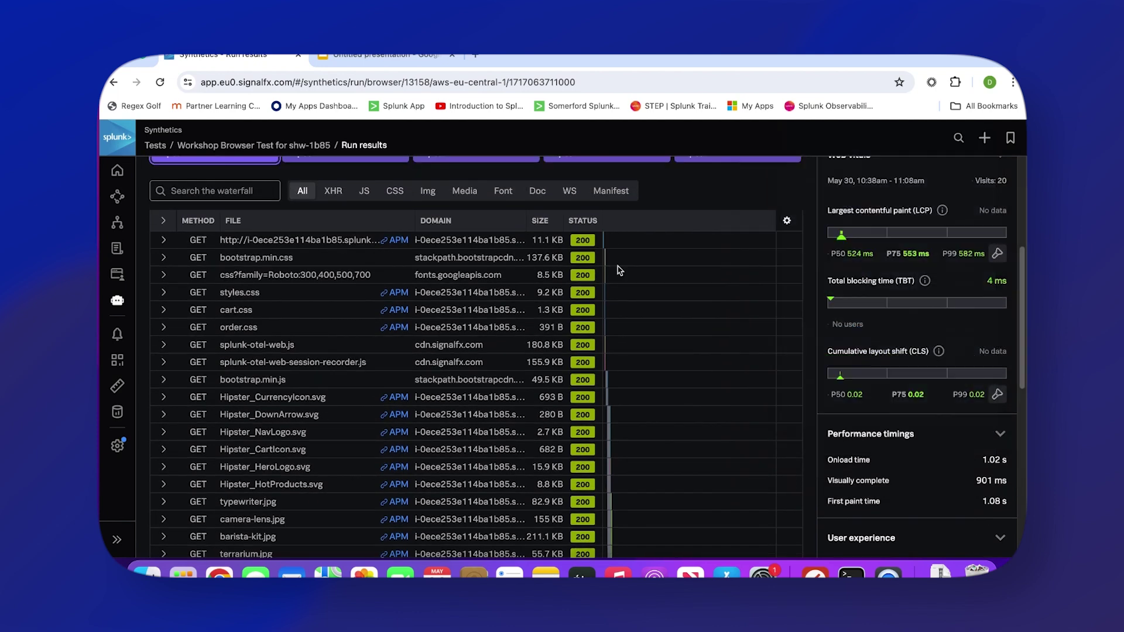
scroll(625, 406, "down", 5)
scroll(626, 404, "down", 10)
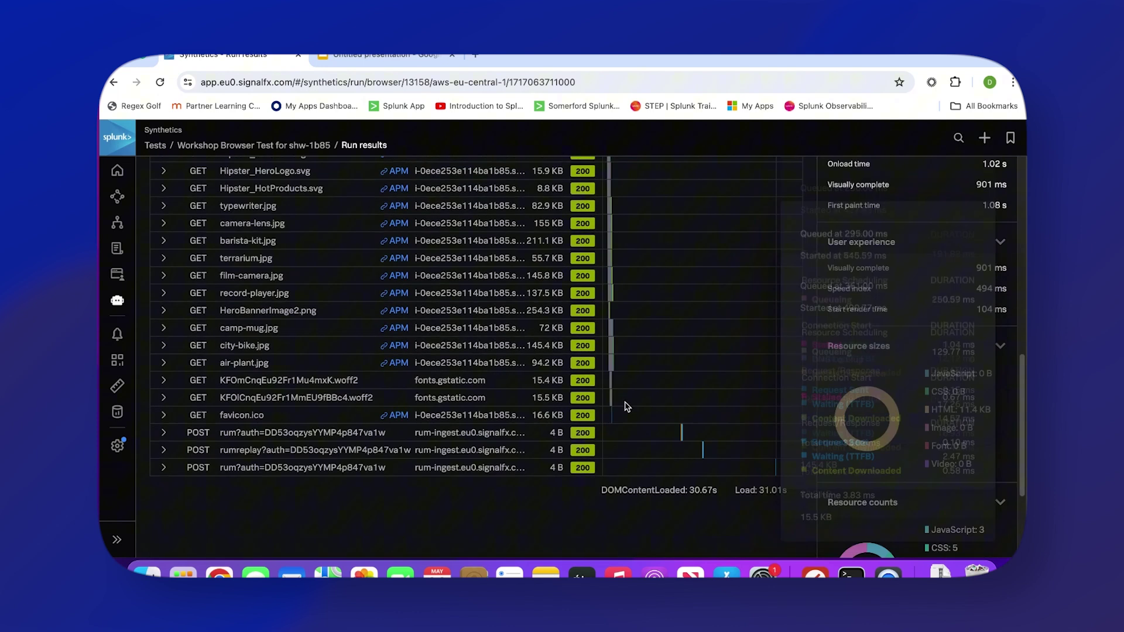
scroll(404, 275, "up", 15)
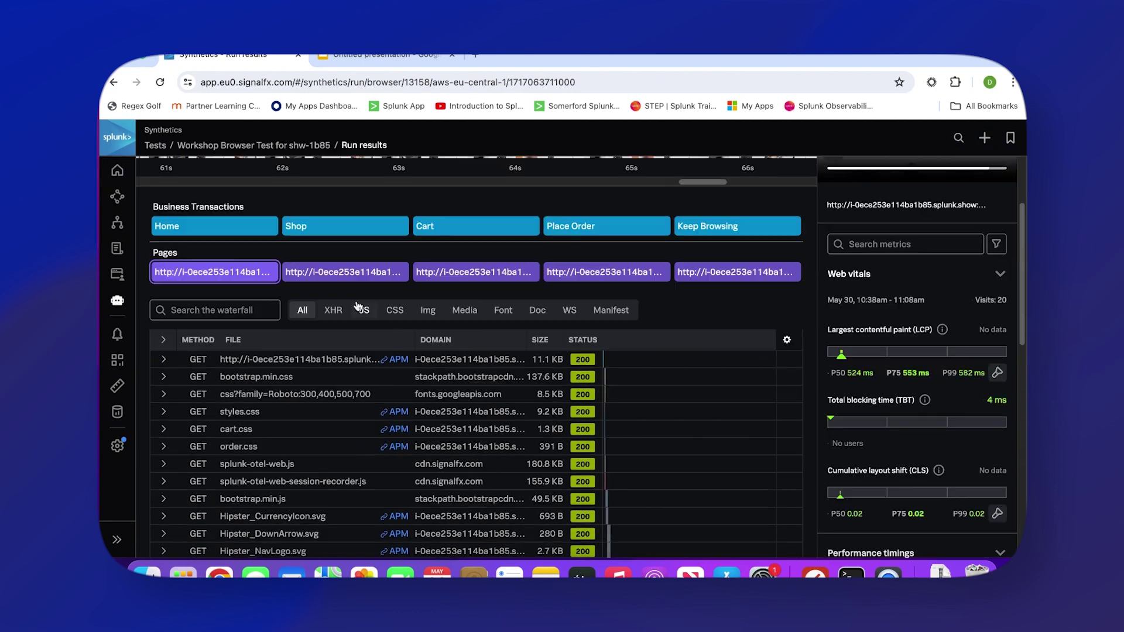
Examine the waterfall requests of the Shop and Cart business transactions
left_click(339, 235)
scroll(502, 332, "down", 15)
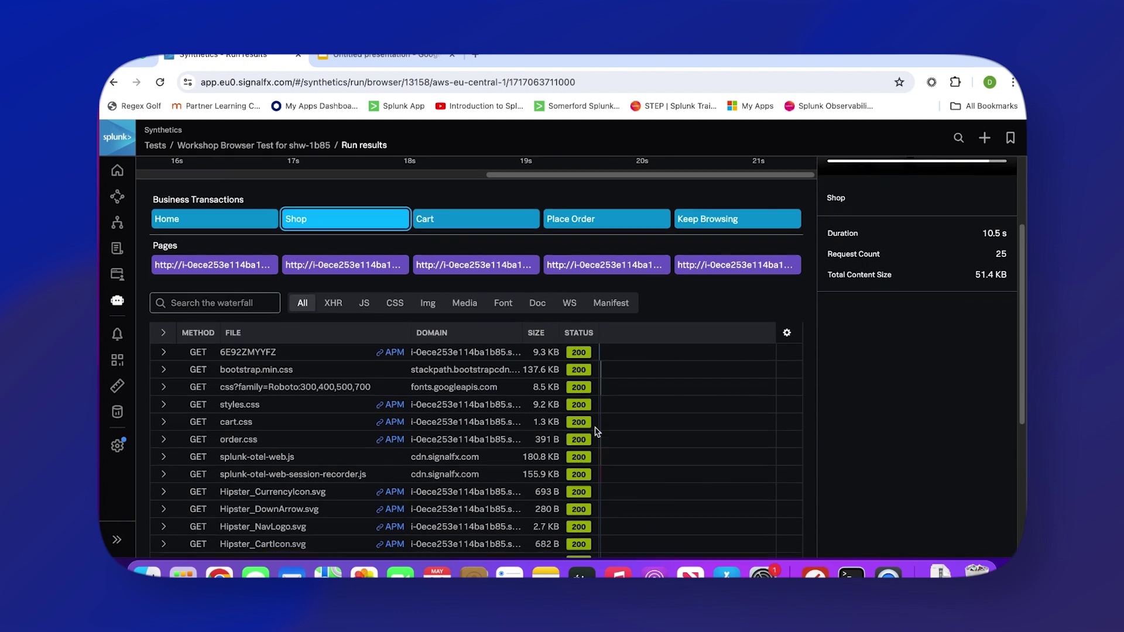
scroll(549, 413, "up", 15)
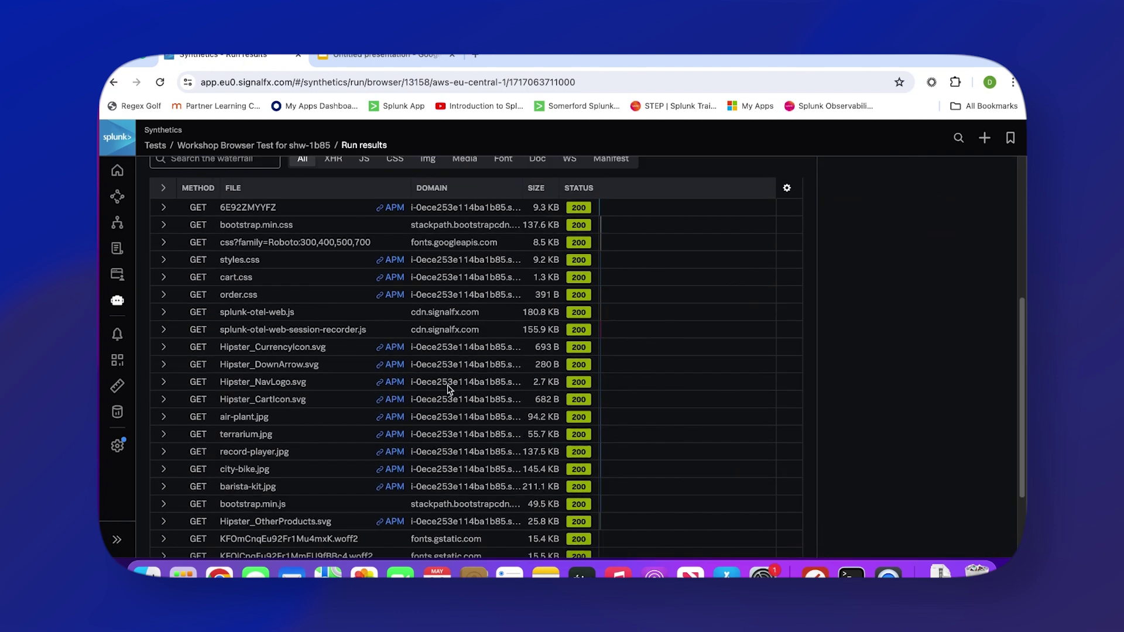
left_click(450, 305)
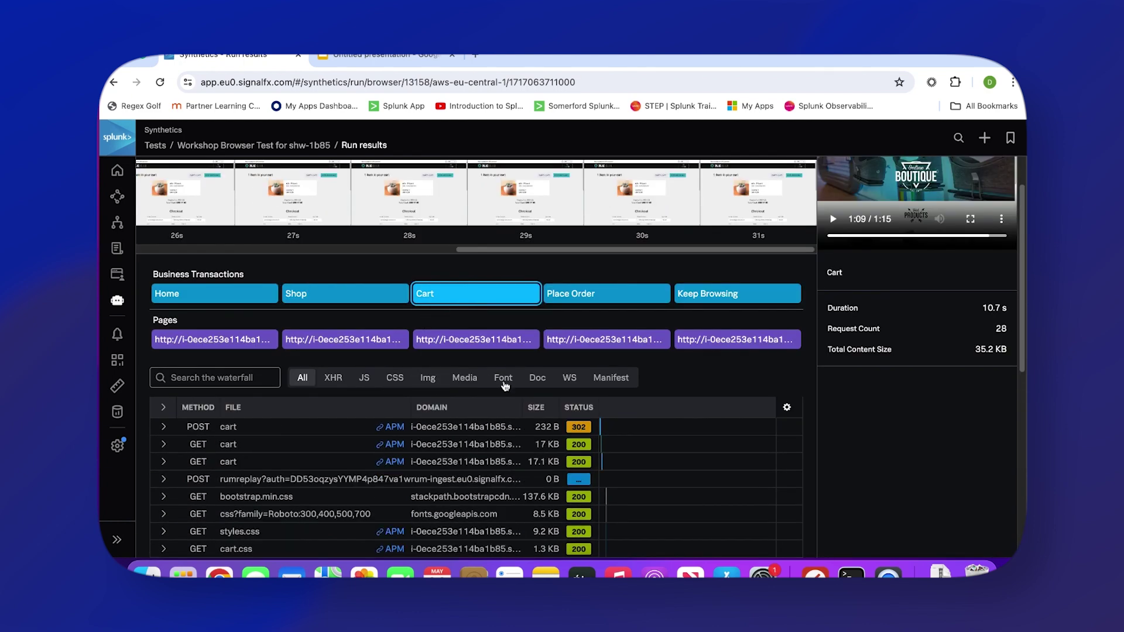
scroll(651, 443, "down", 10)
scroll(651, 443, "down", 5)
scroll(621, 427, "up", 15)
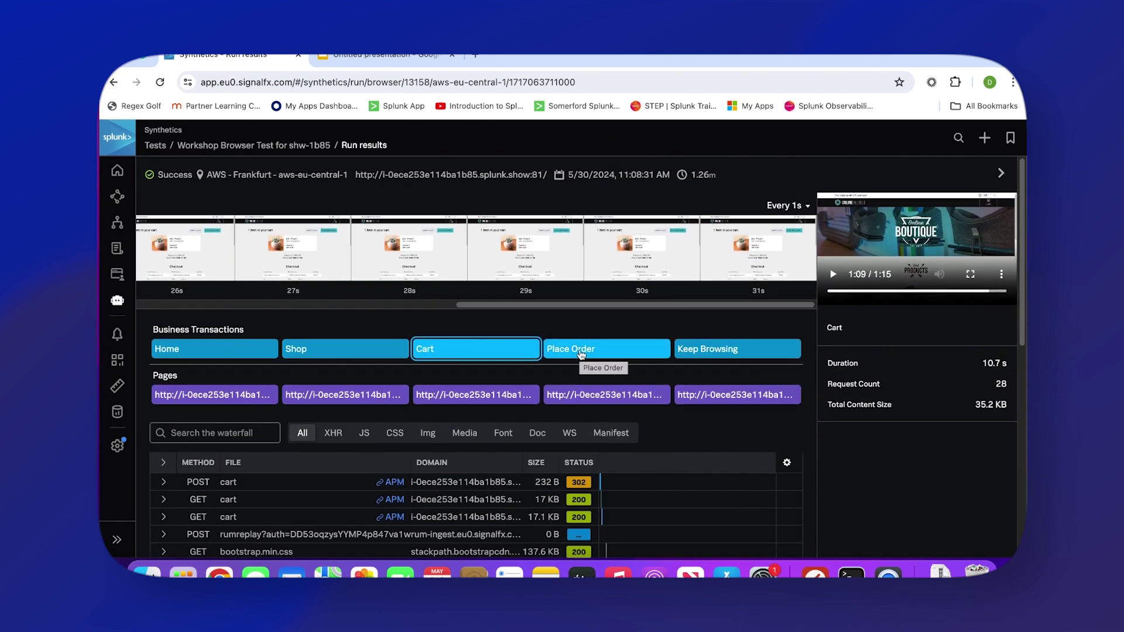
Inspect the timing of the long-running checkout request in the Place Order transaction and open its APM trace
left_click(582, 350)
scroll(471, 437, "down", 1)
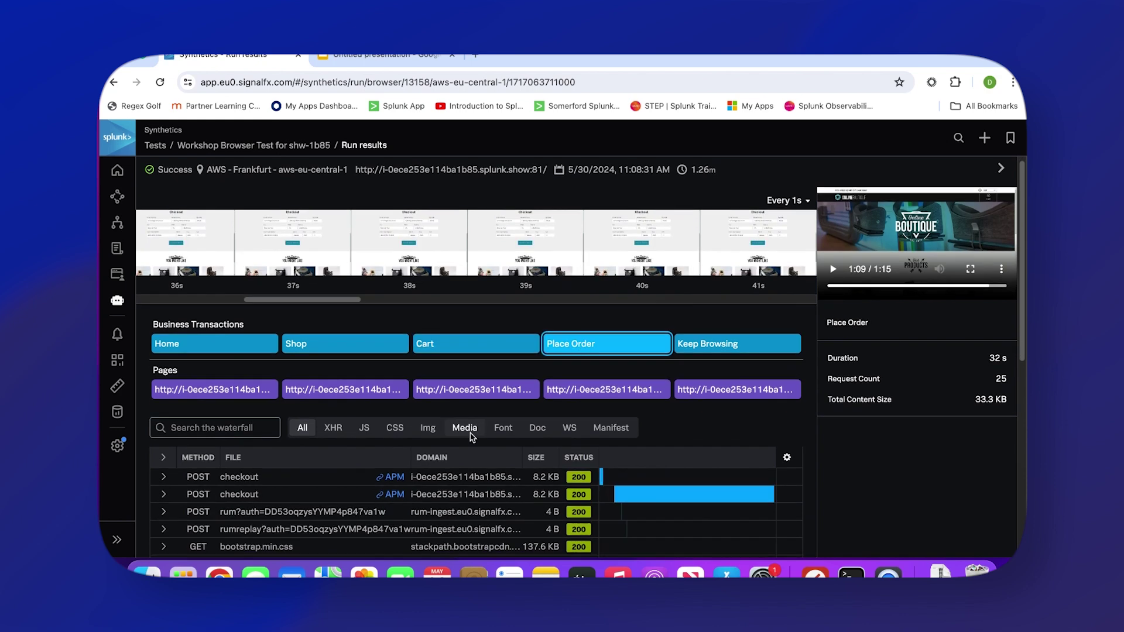
scroll(472, 436, "down", 5)
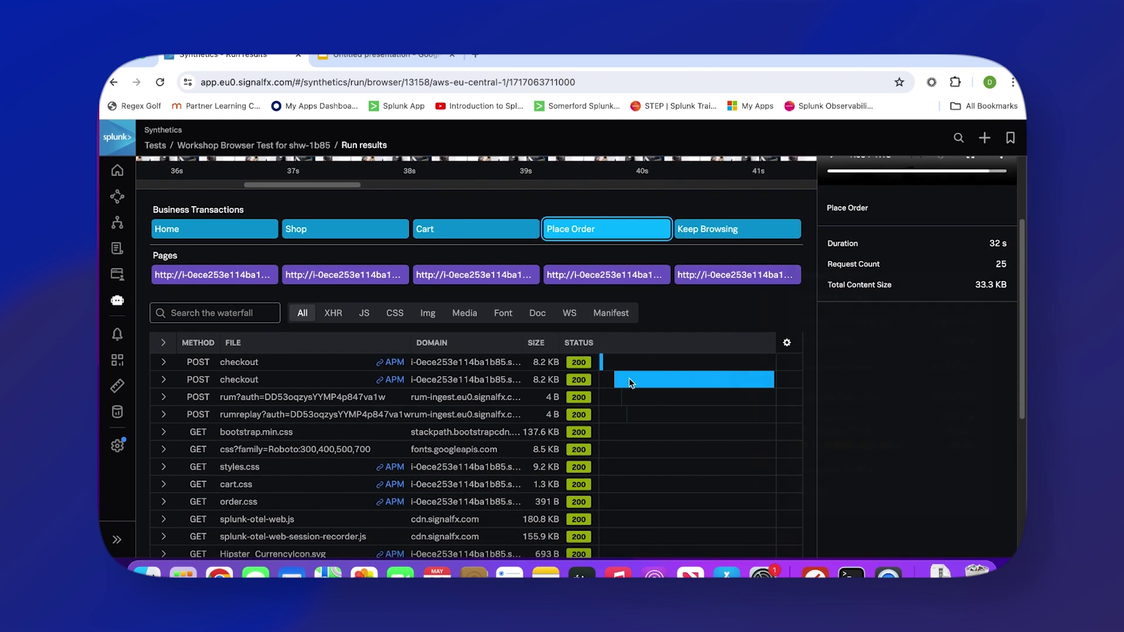
mouse_move(659, 383)
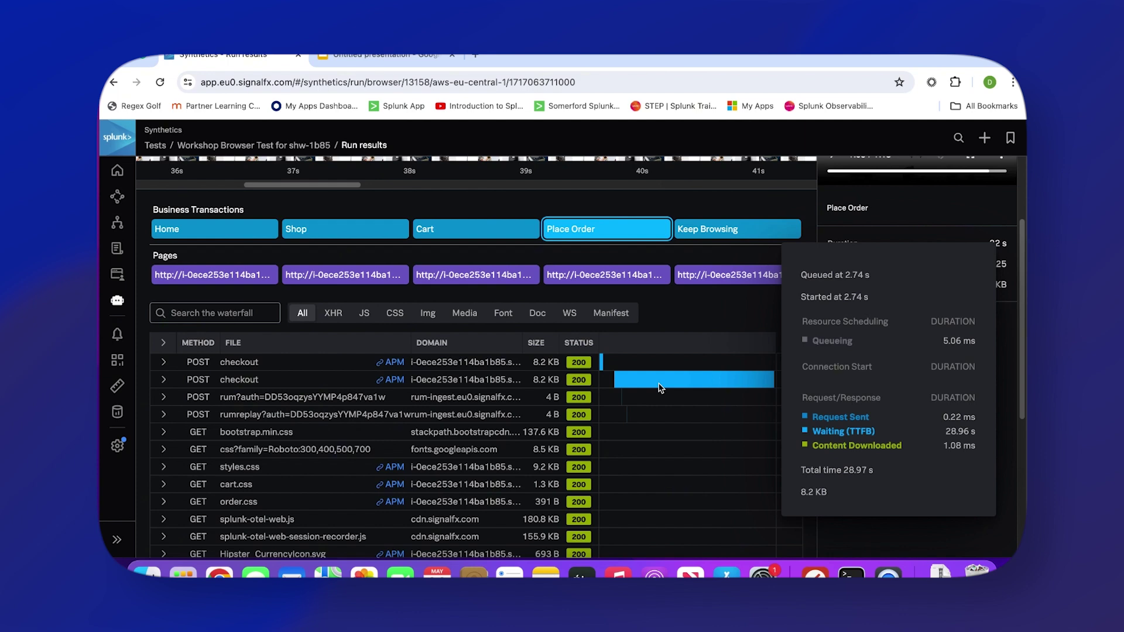
scroll(659, 387, "down", 1)
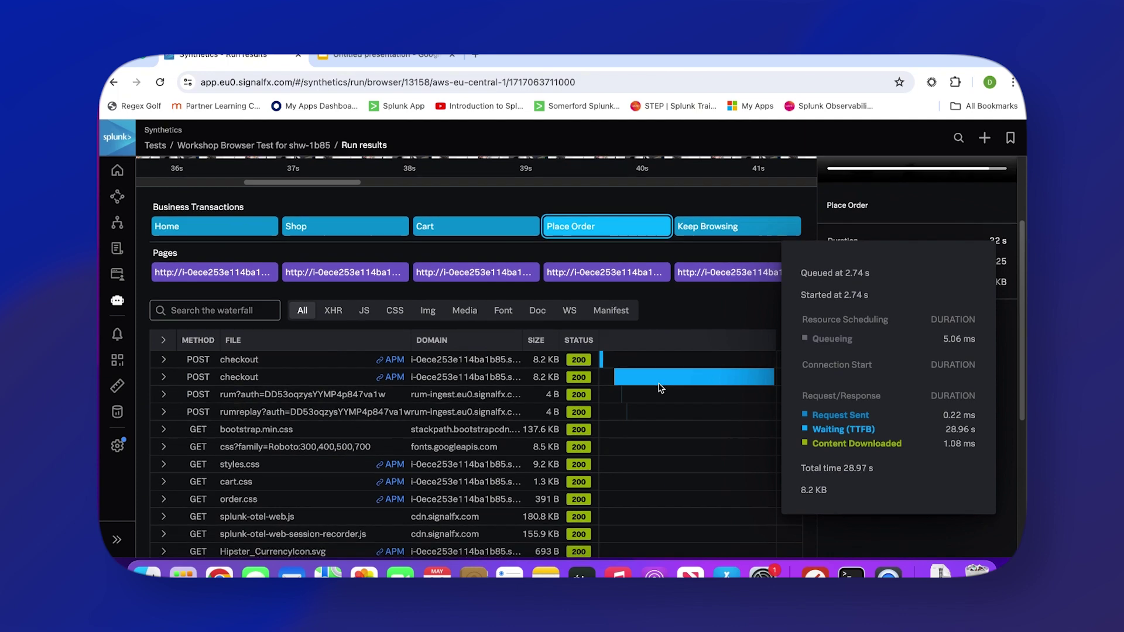
left_click(391, 378)
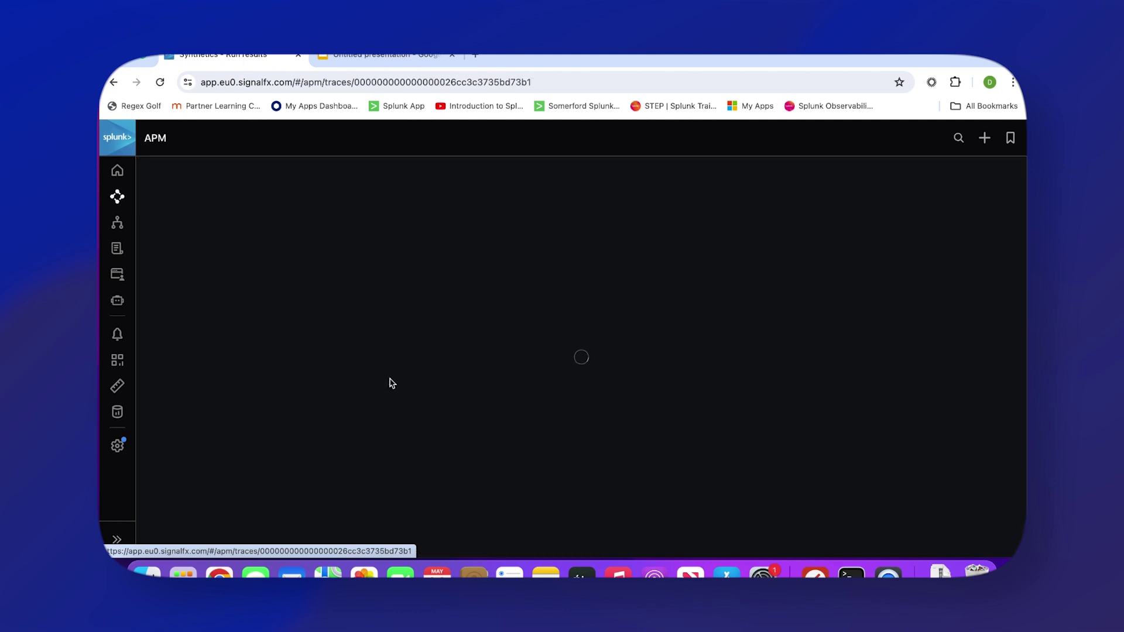